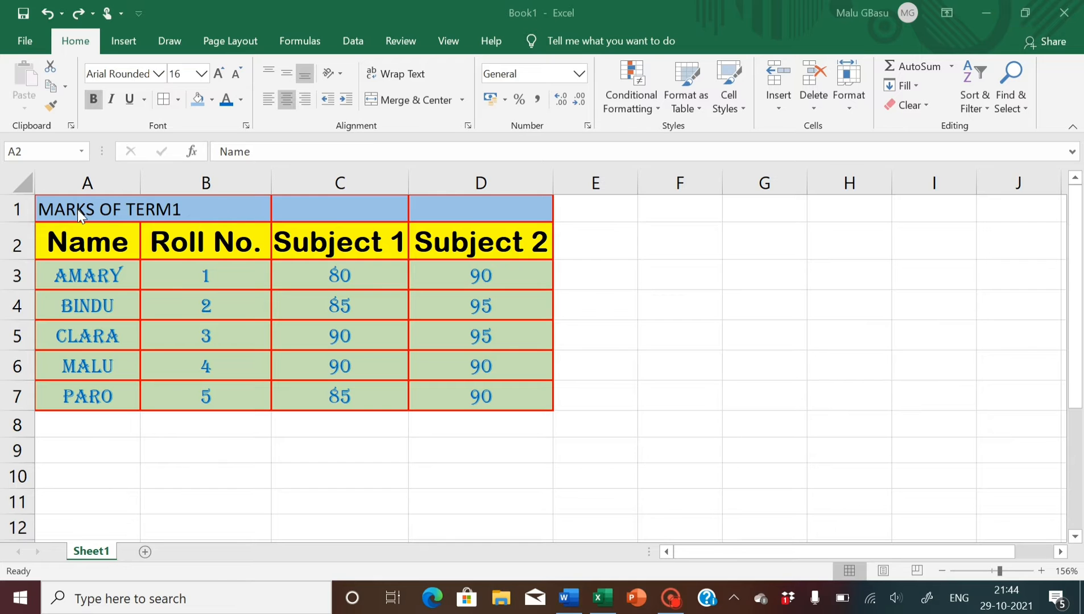
- Merge and center the title MARKS OF TERM1 across cells A1 to D1
left_click_drag(77, 209, 429, 210)
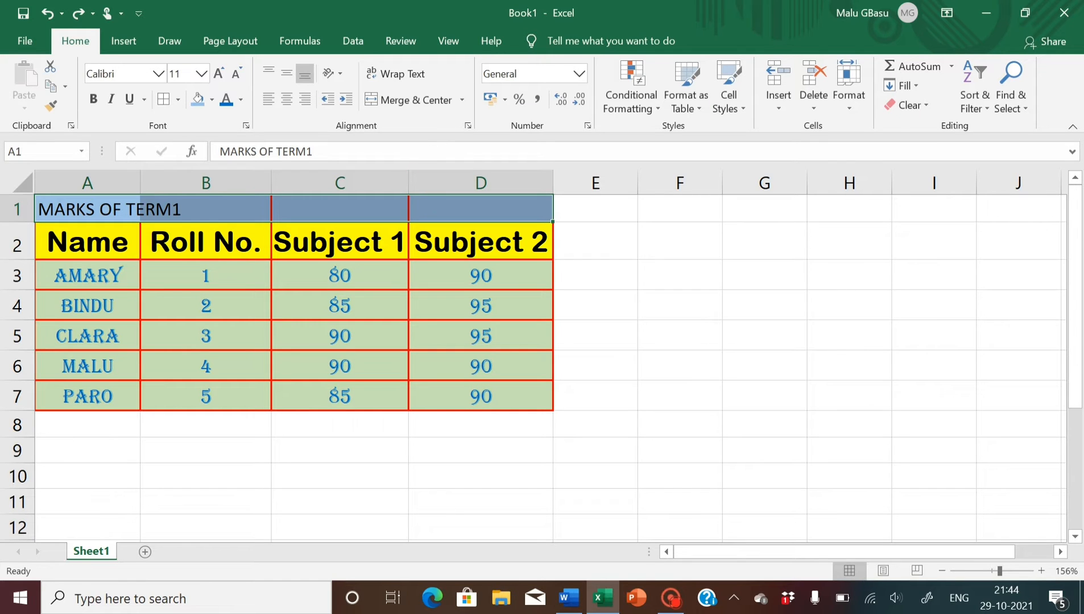
left_click(421, 105)
left_click(703, 397)
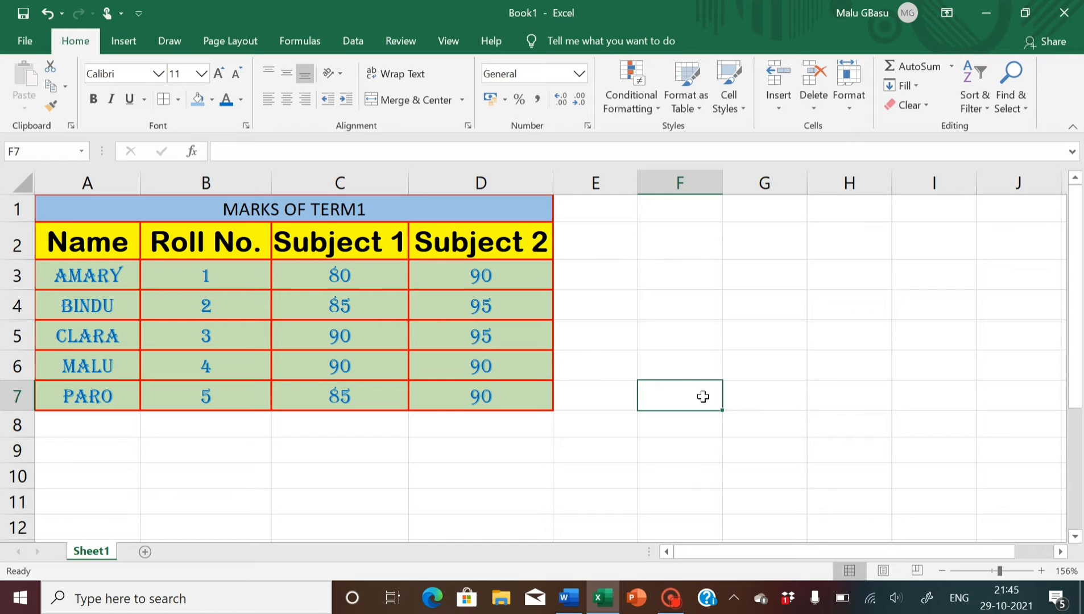
- Make the merged title MARKS OF TERM1 bold and set its font size to 22
left_click(289, 209)
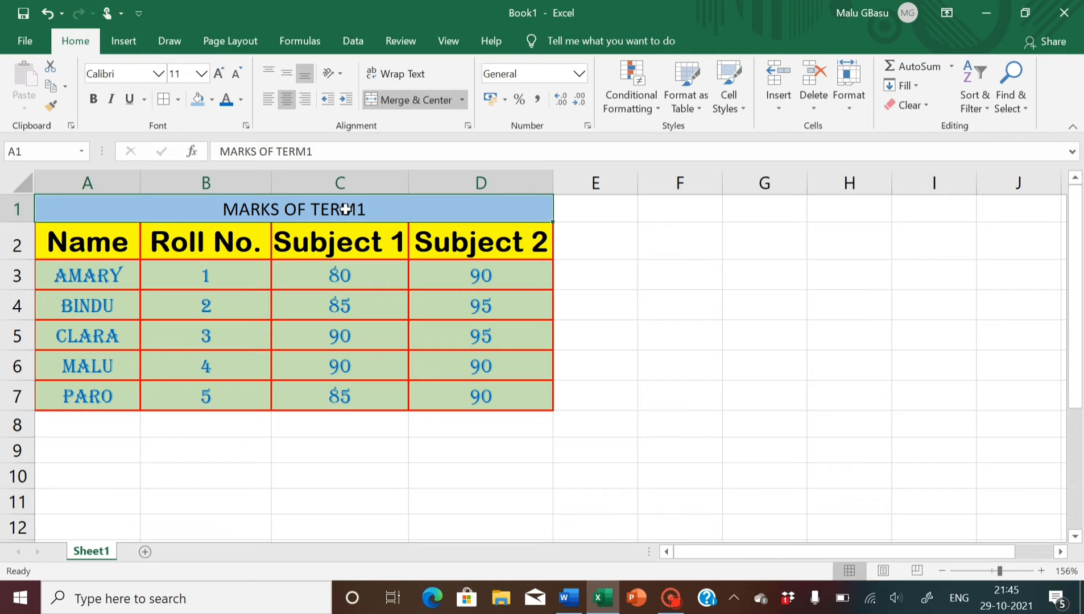
left_click(101, 100)
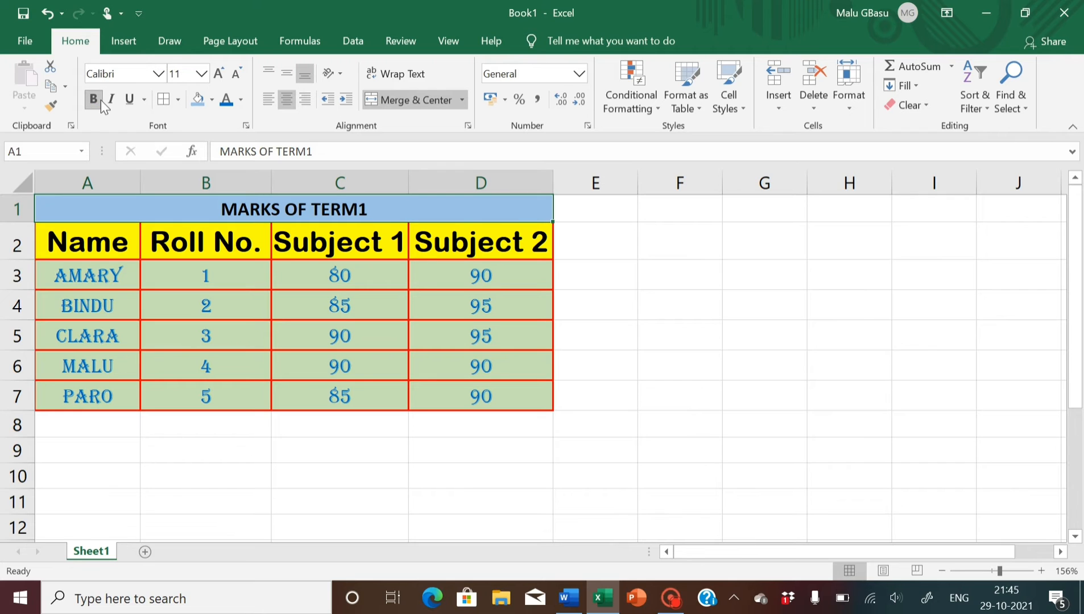
left_click(204, 74)
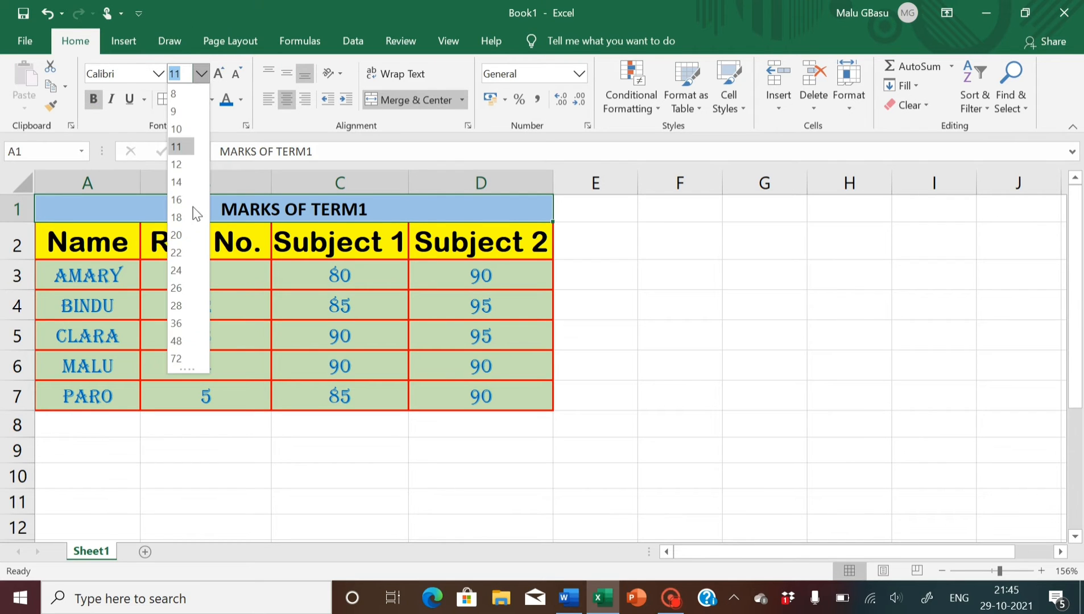
left_click(182, 252)
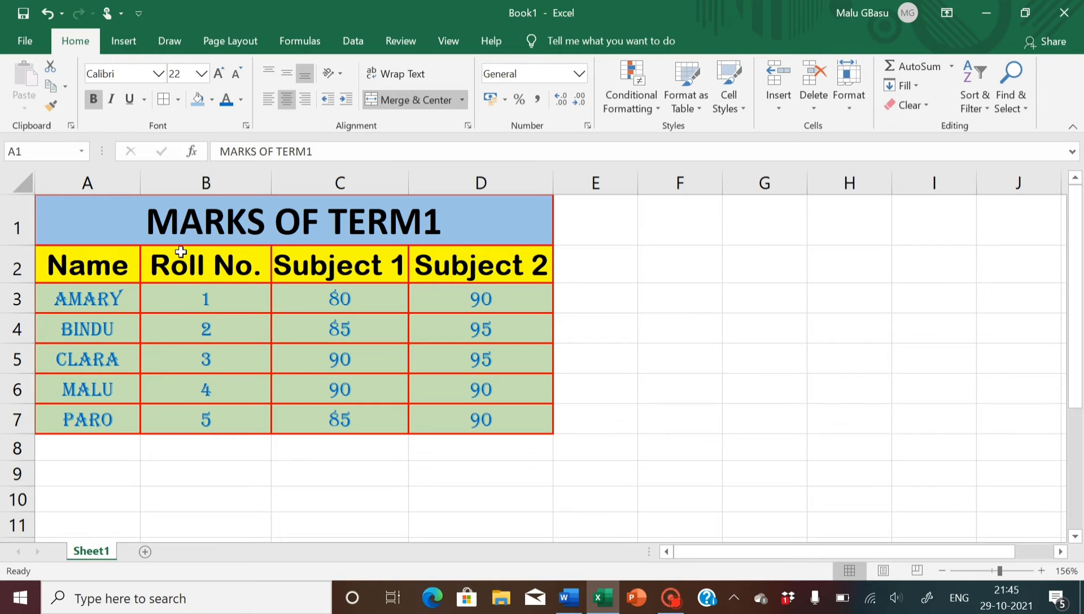
right_click(718, 312)
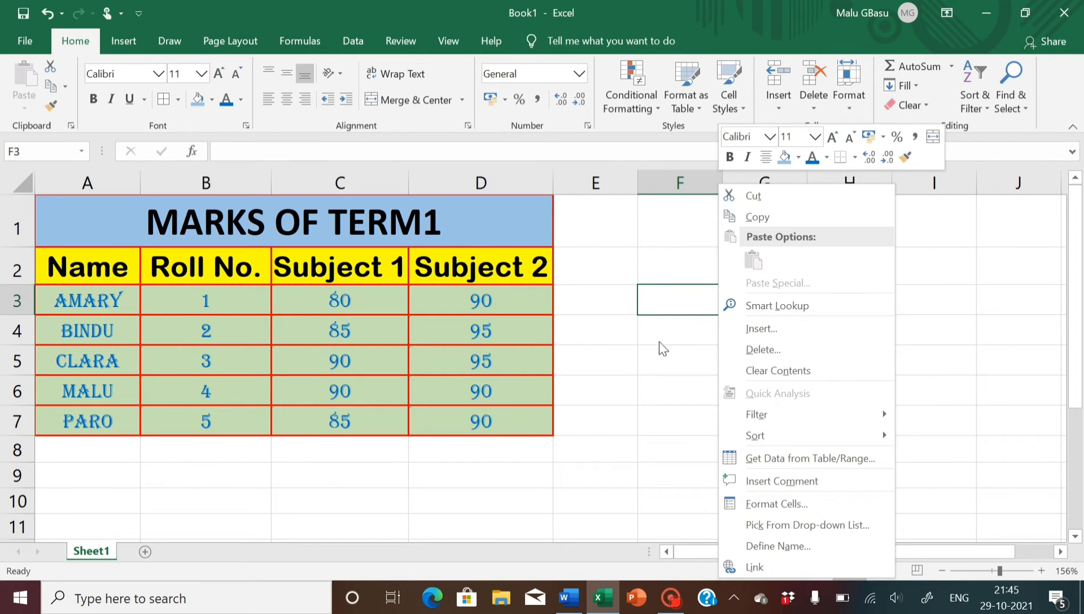
left_click(651, 367)
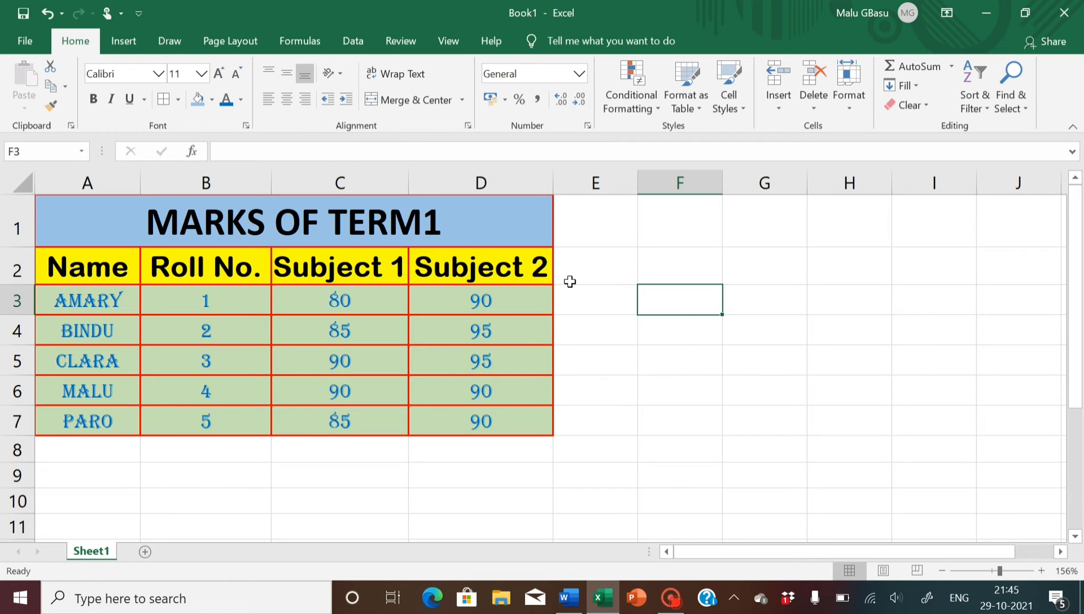
- Replace the Subject 2 heading in cell D2 with COMPUTER STUDIES
left_click(525, 277)
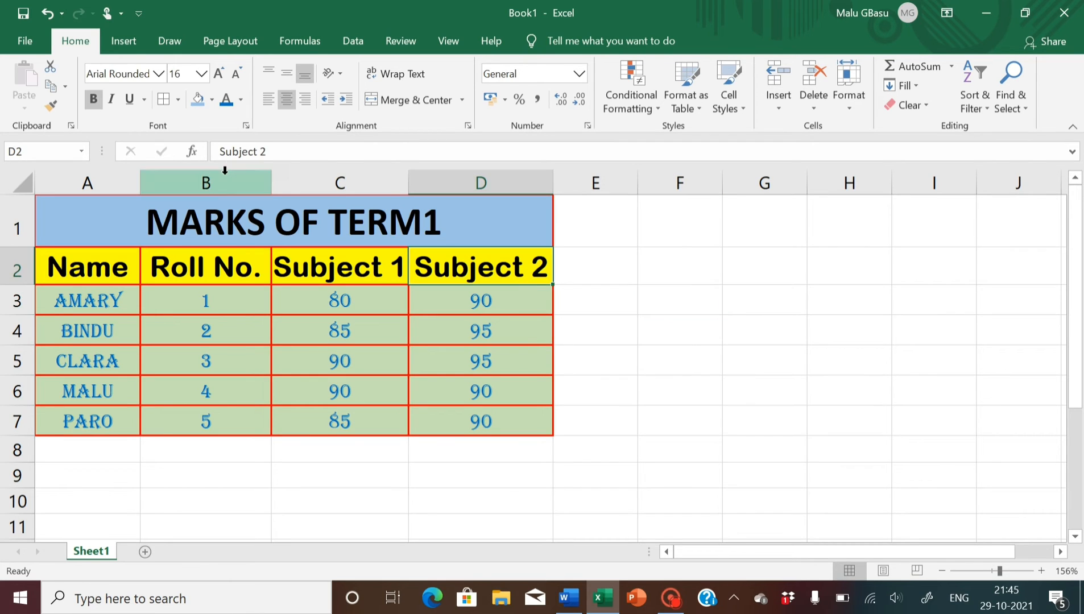
left_click(275, 151)
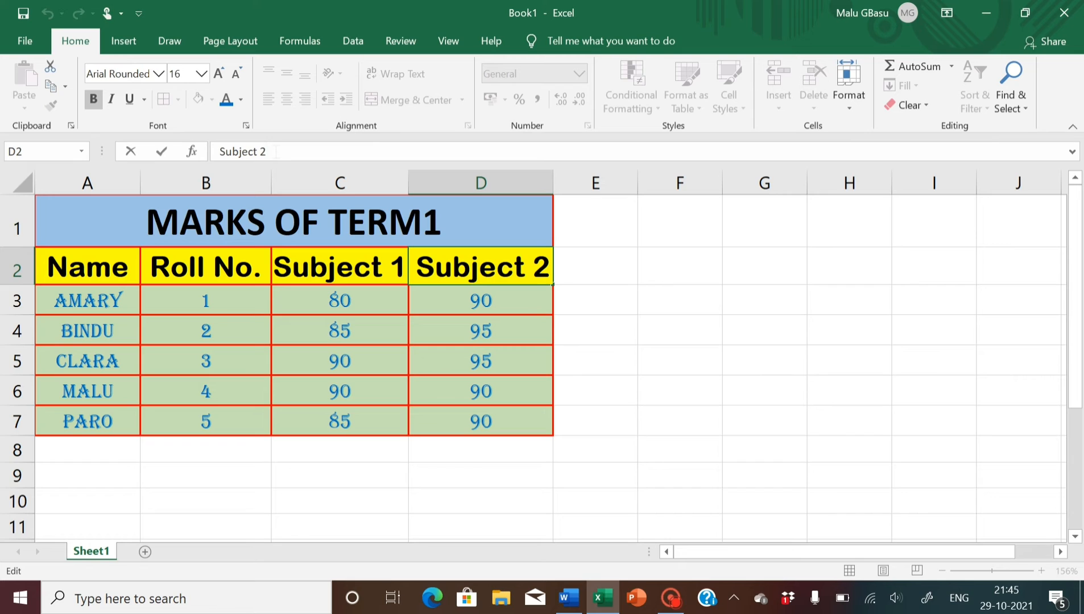
key("BackSpace")
key("BackSpace")
key("BackSpace")
key("BackSpace")
key("BackSpace")
key("BackSpace")
key("BackSpace")
key("BackSpace")
key("BackSpace")
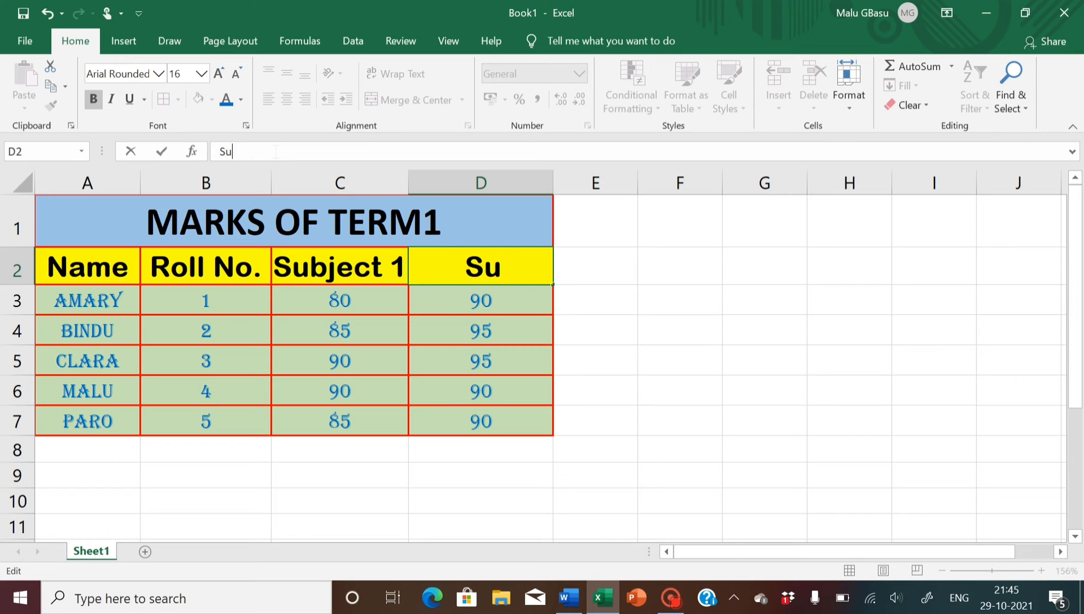
type("C")
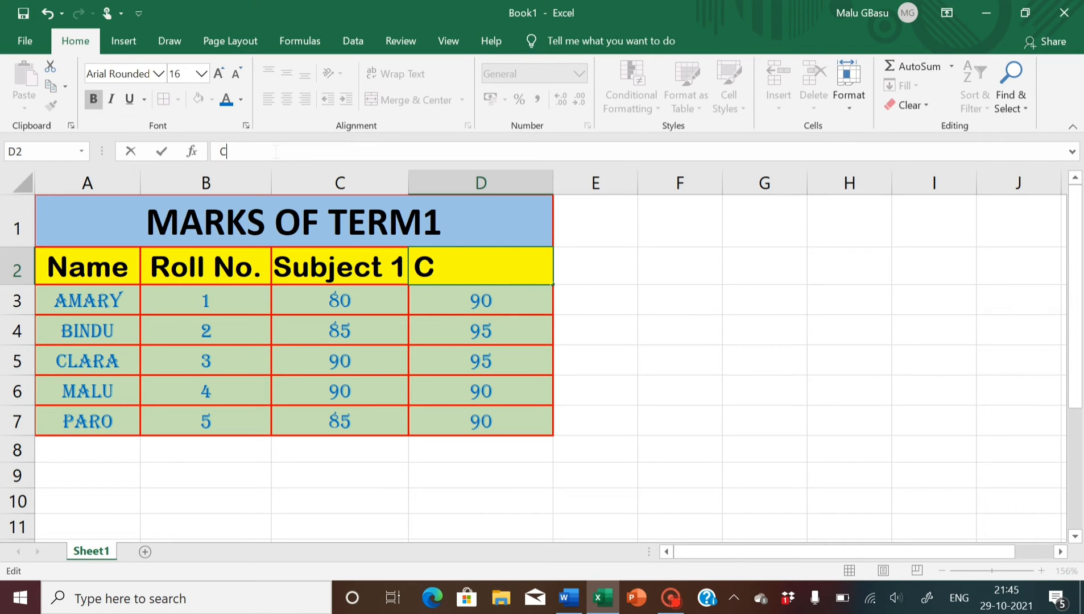
type("OM")
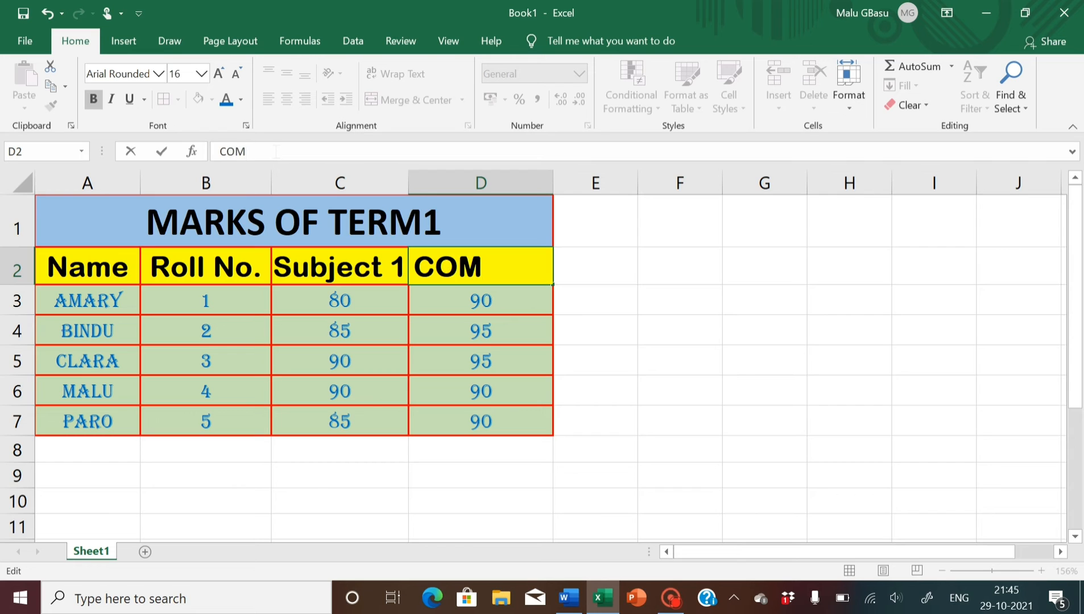
type("PUTER")
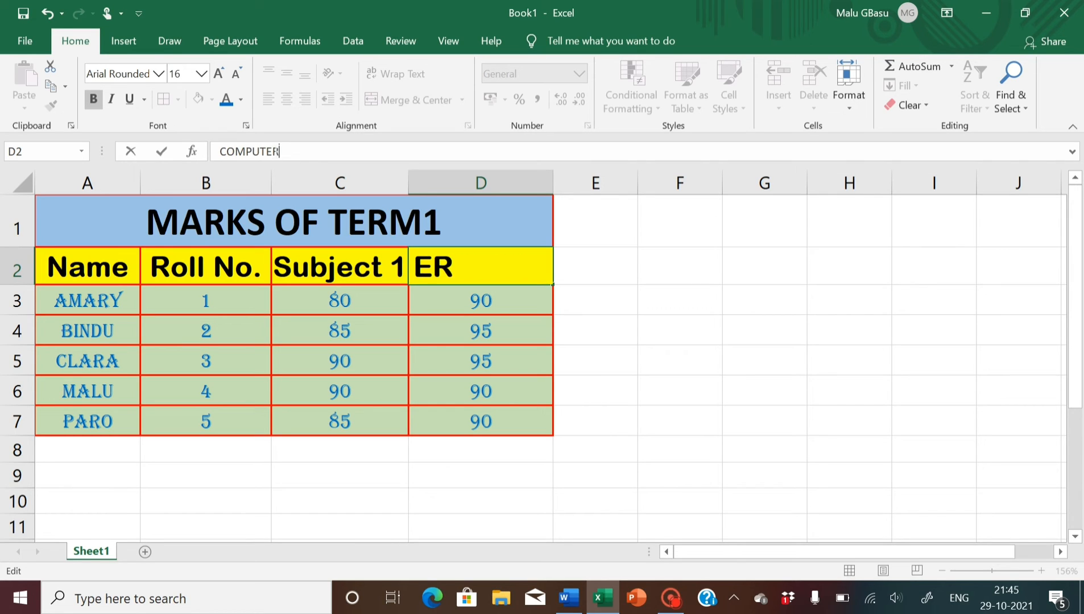
type(" STU")
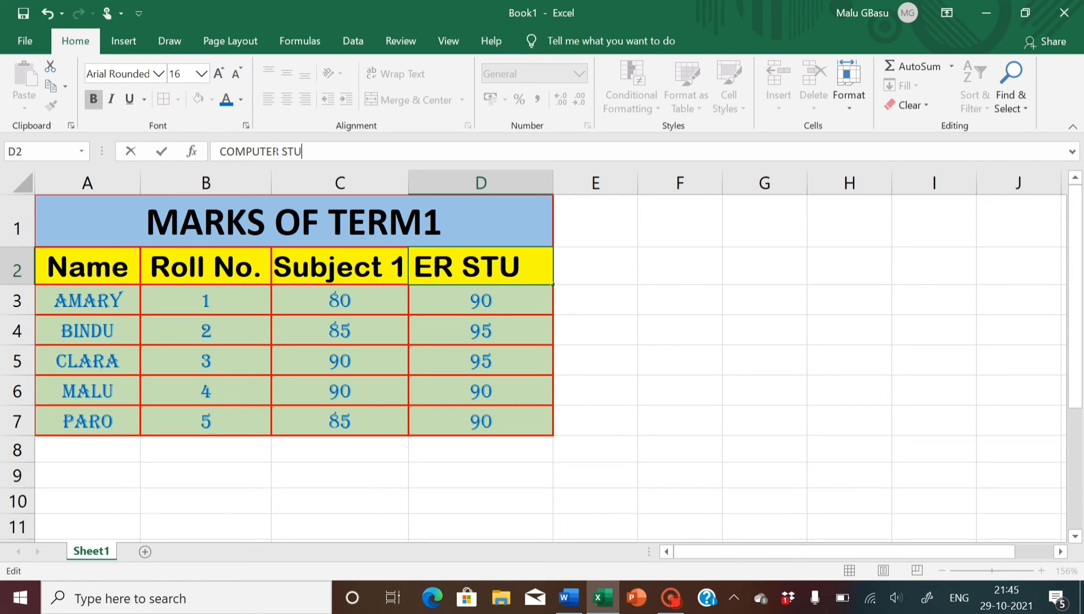
type("DIES")
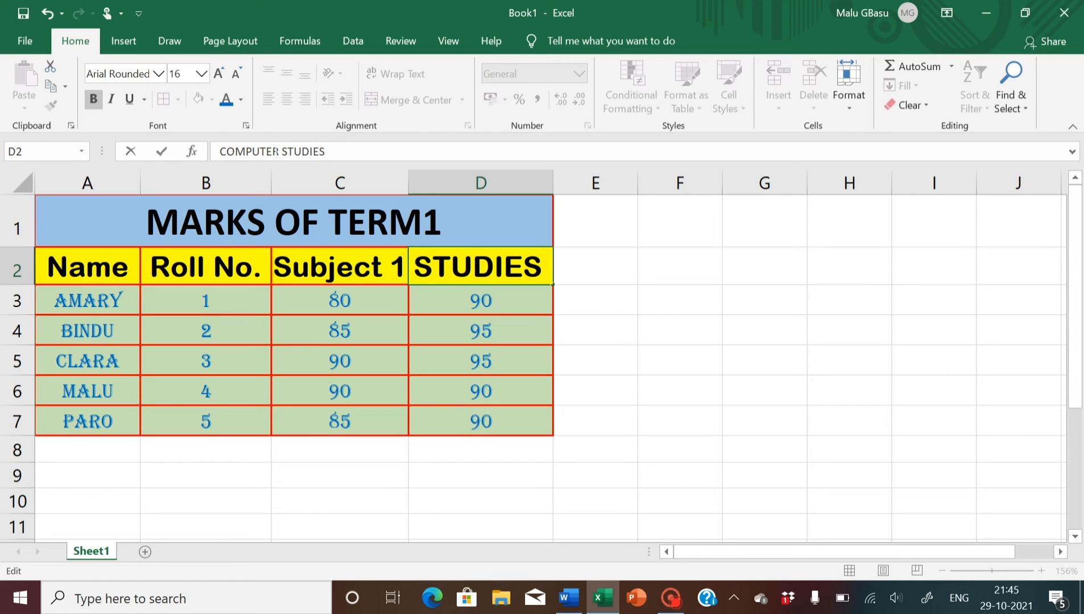
right_click(646, 310)
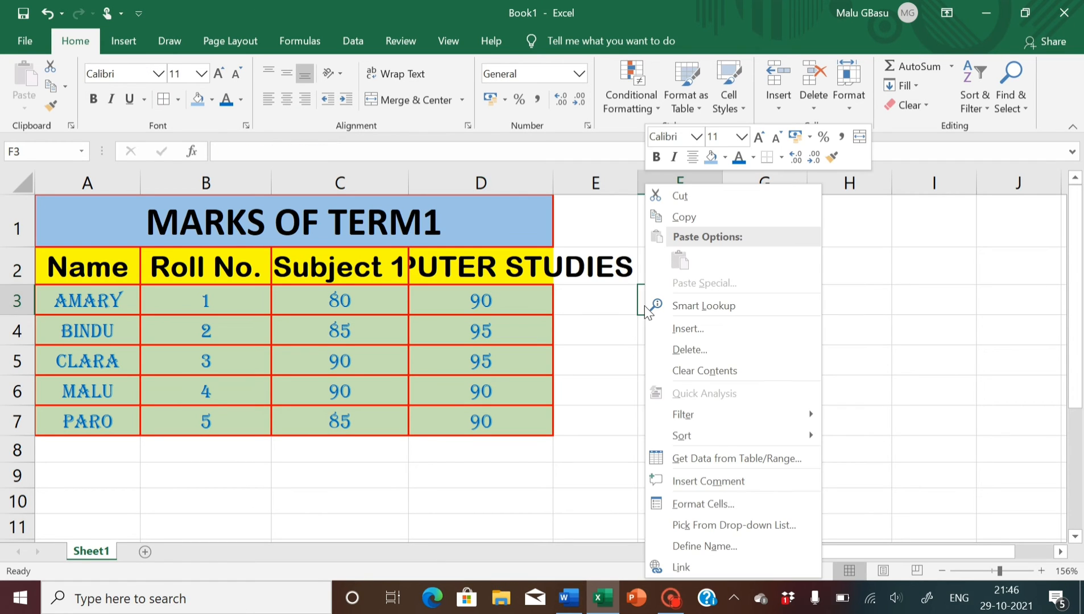
- Wrap the text of the heading in cell D2 and widen column D so the word COMPUTER fits on one line
left_click(451, 272)
right_click(452, 272)
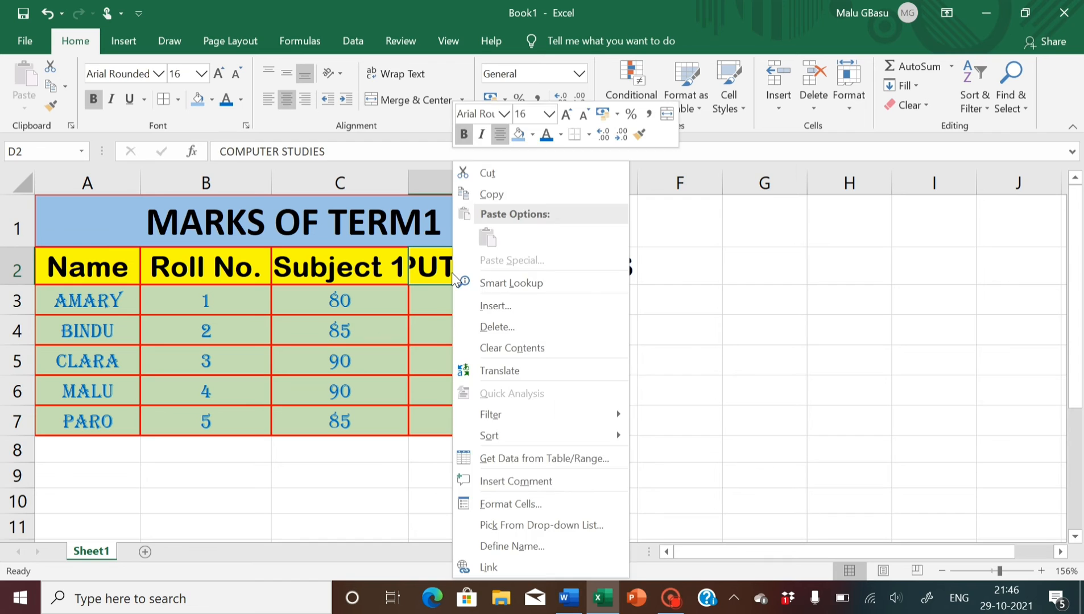
left_click(479, 273)
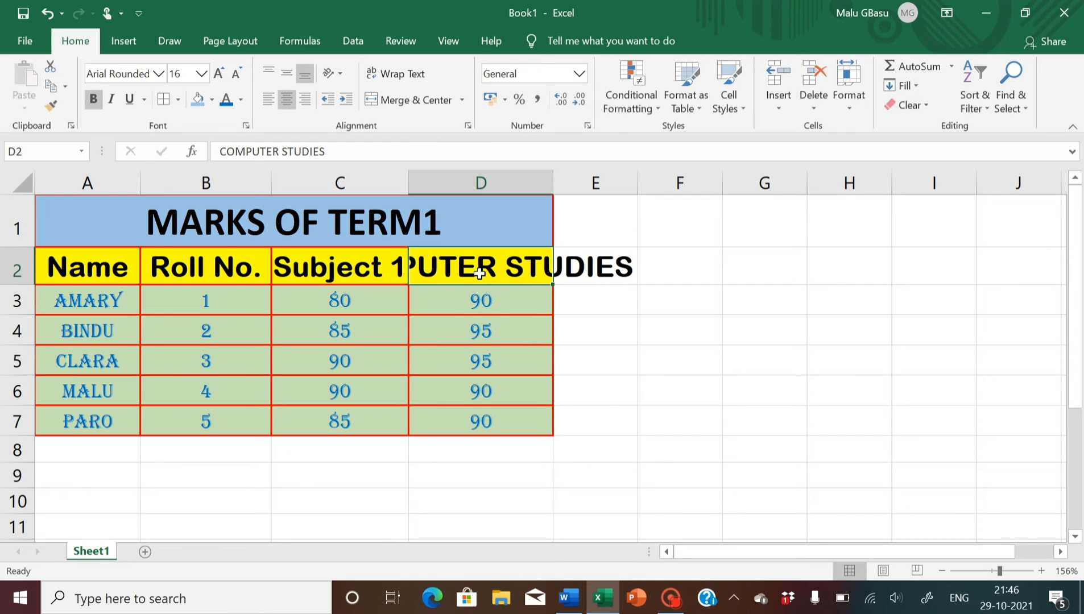
left_click(402, 71)
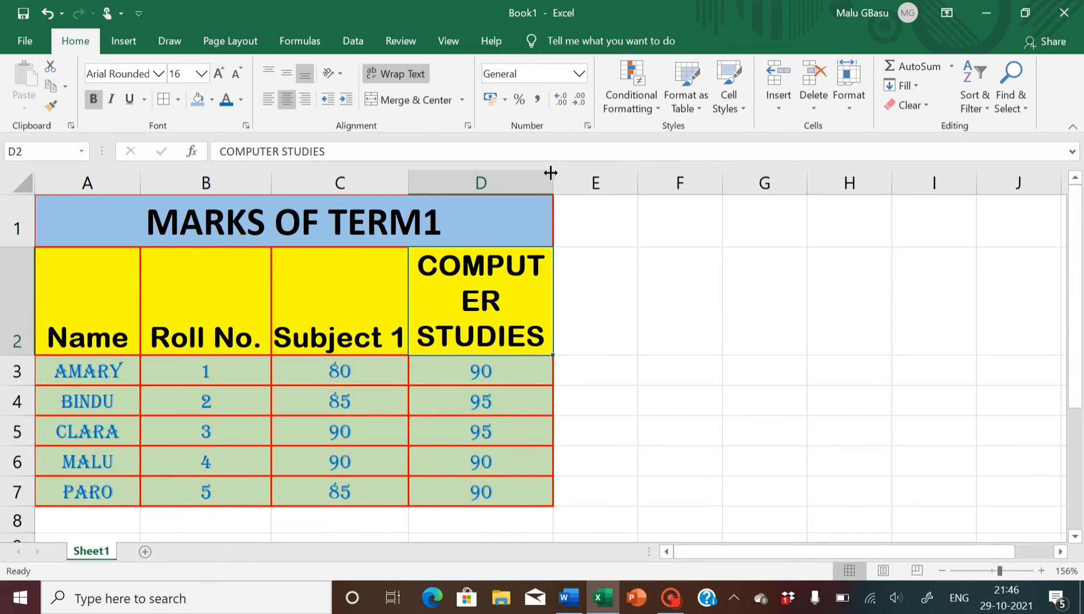
left_click_drag(552, 181, 594, 177)
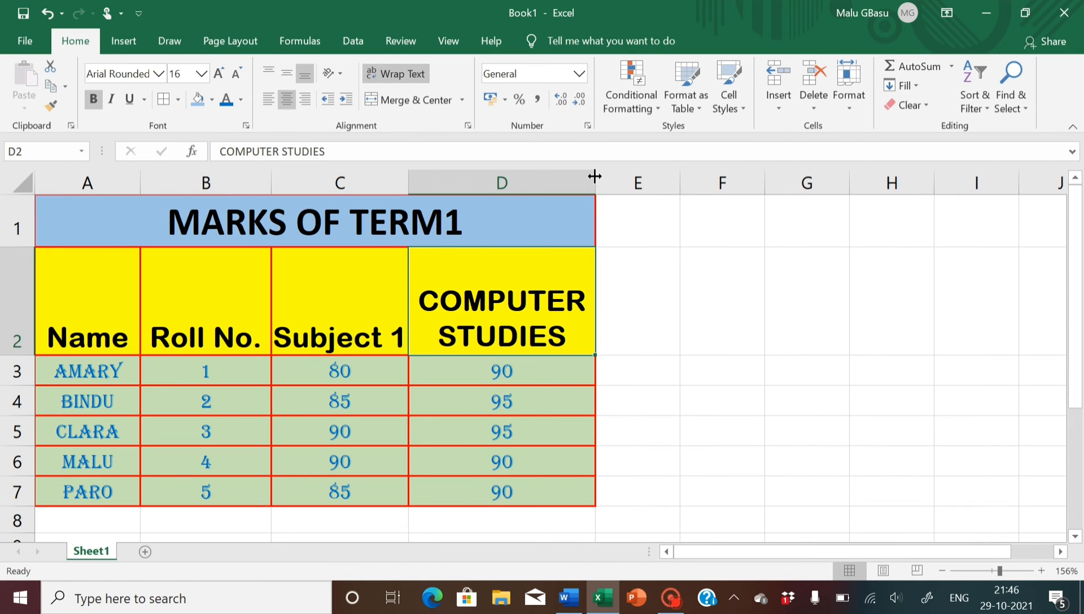